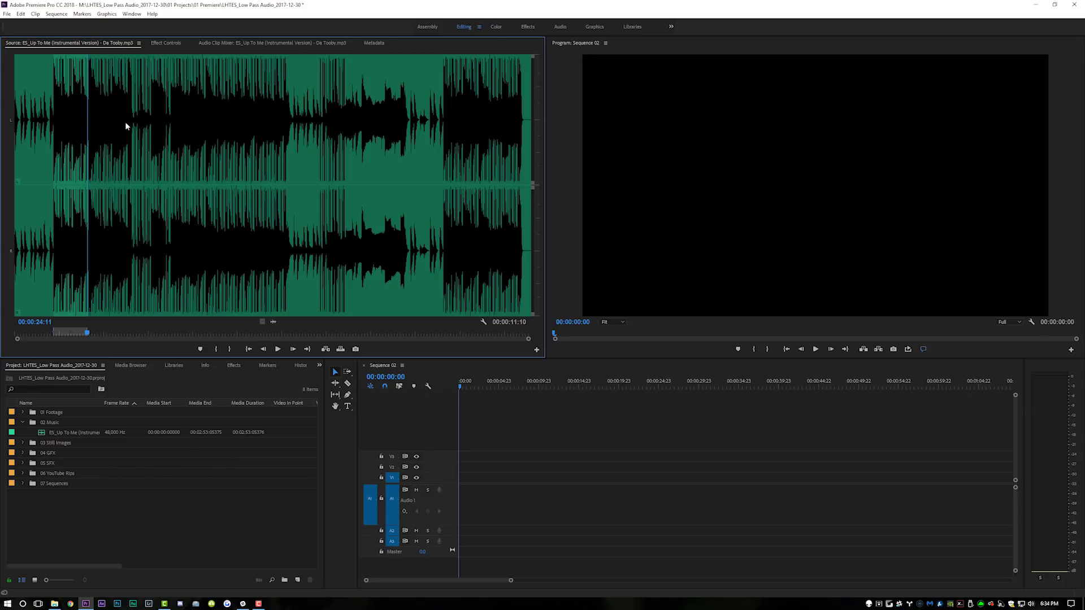
Step: Drop the music clip onto A1 at the sequence start and drag the Lowpass effect onto it
{"action": "left_click_drag", "start_coordinate": [273, 322], "coordinate": [511, 476]}
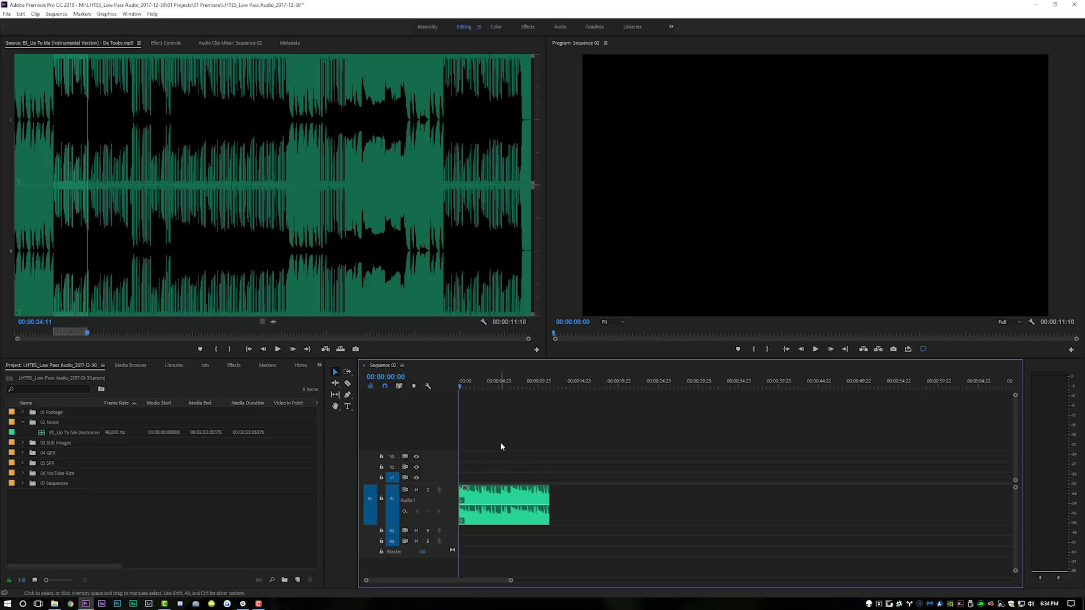
{"action": "left_click", "coordinate": [234, 365]}
{"action": "left_click", "coordinate": [34, 377]}
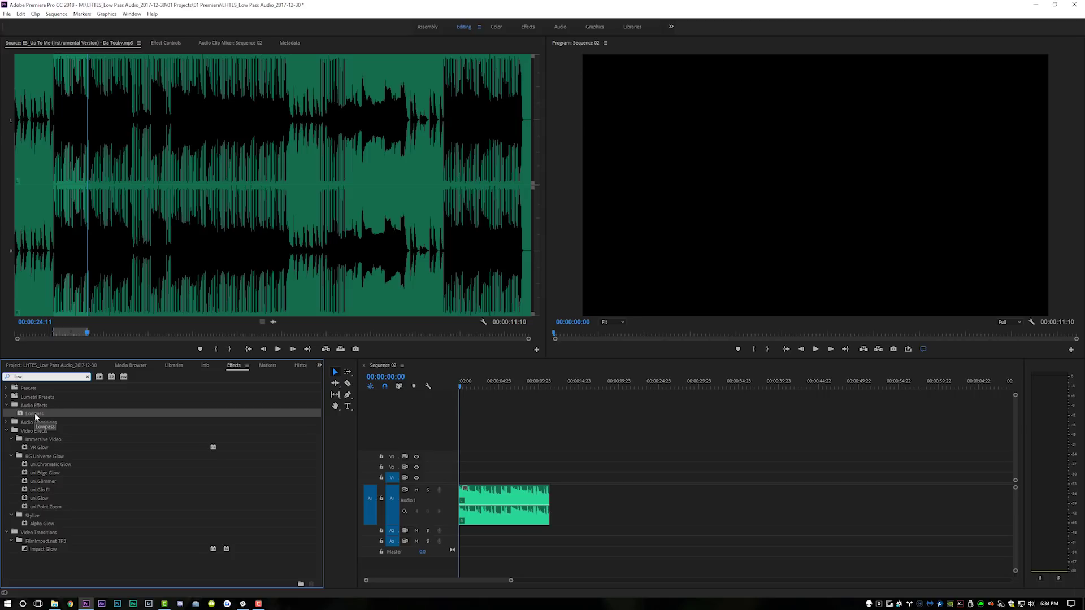
{"action": "left_click_drag", "start_coordinate": [35, 413], "coordinate": [484, 500]}
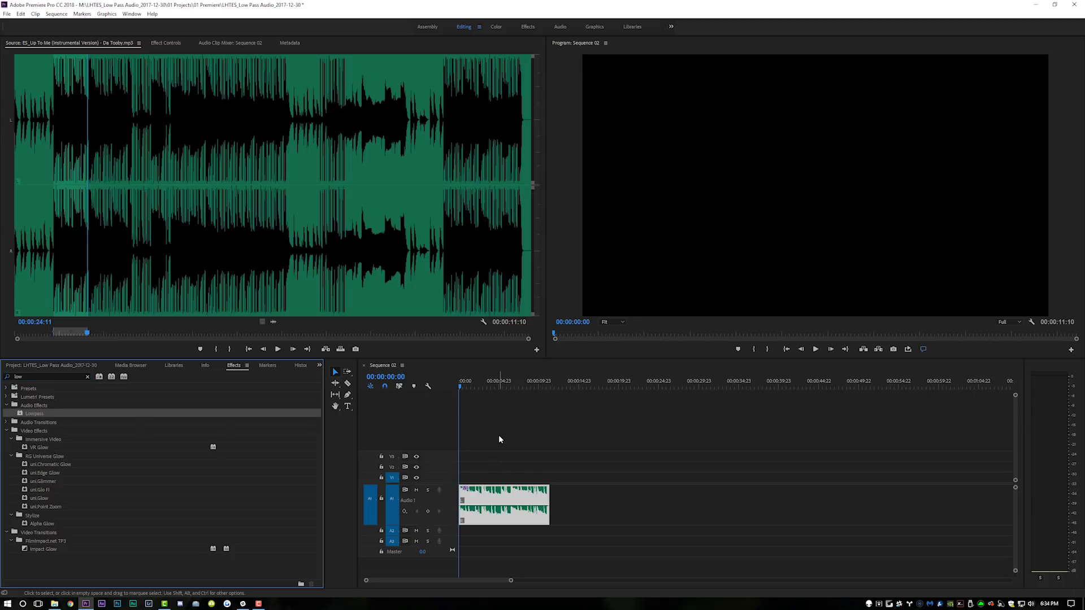
Step: Preview the filtered clip and make the timeline the active panel
{"action": "key", "text": "space"}
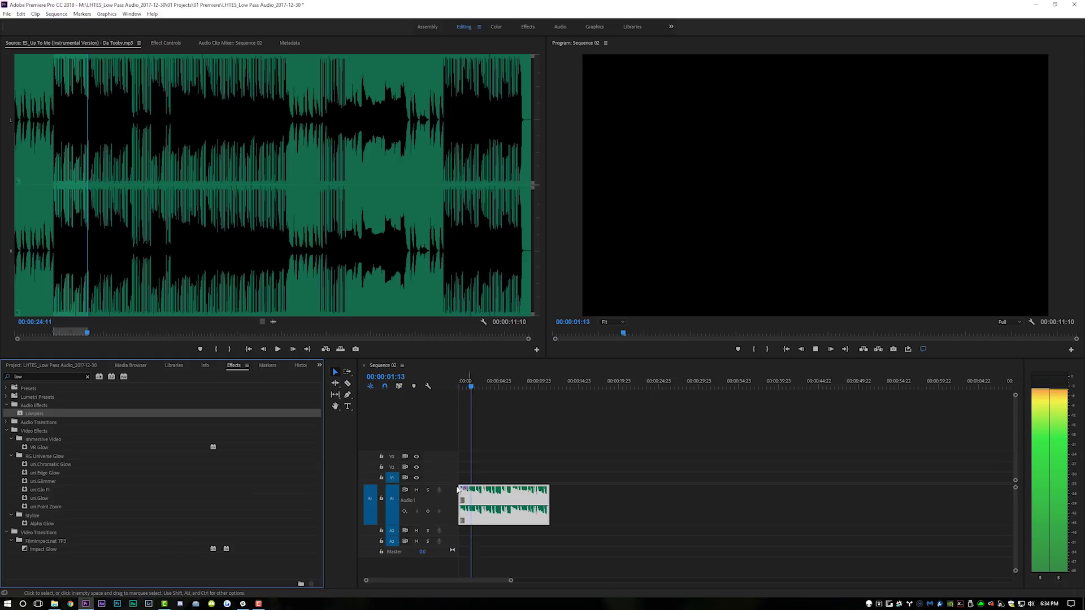
{"action": "key", "text": "space"}
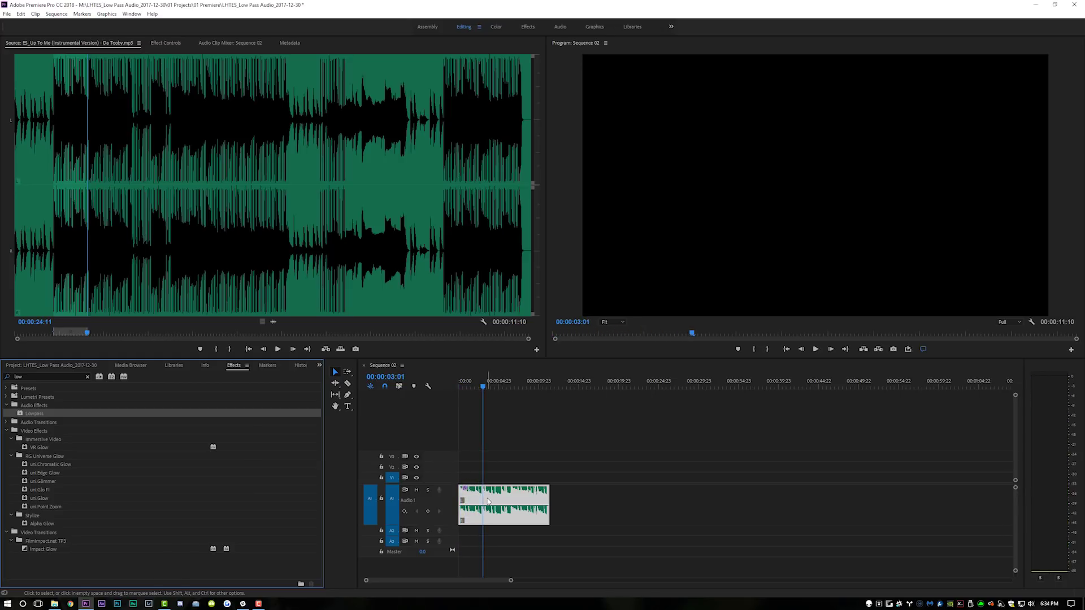
{"action": "left_click", "coordinate": [489, 501]}
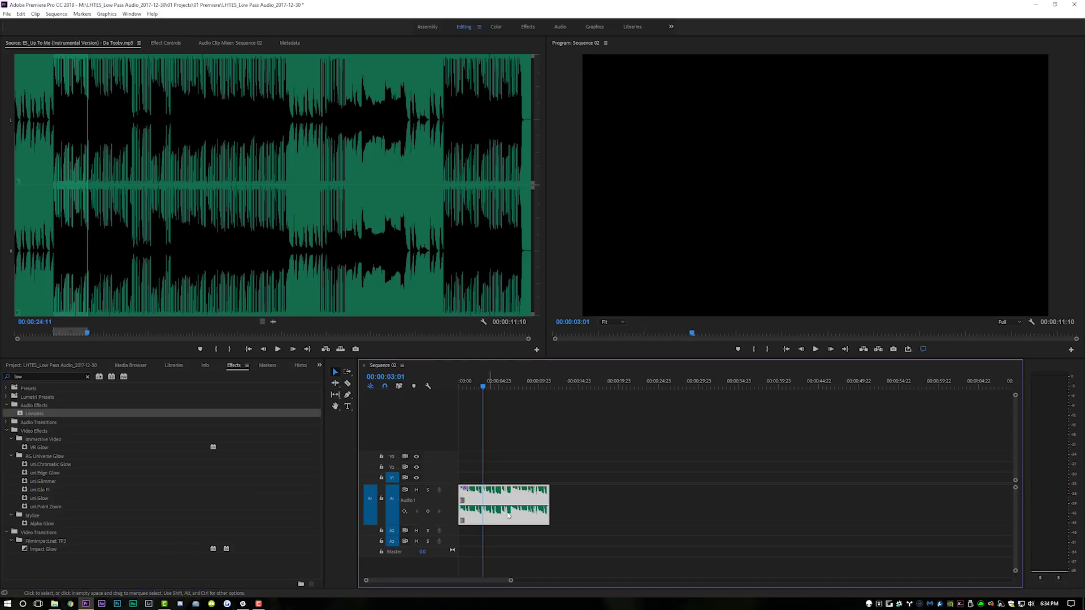
Step: Reveal the Lowpass Cutoff in Effect Controls and set its first keyframe at 00:00:04:21
{"action": "left_click", "coordinate": [168, 43]}
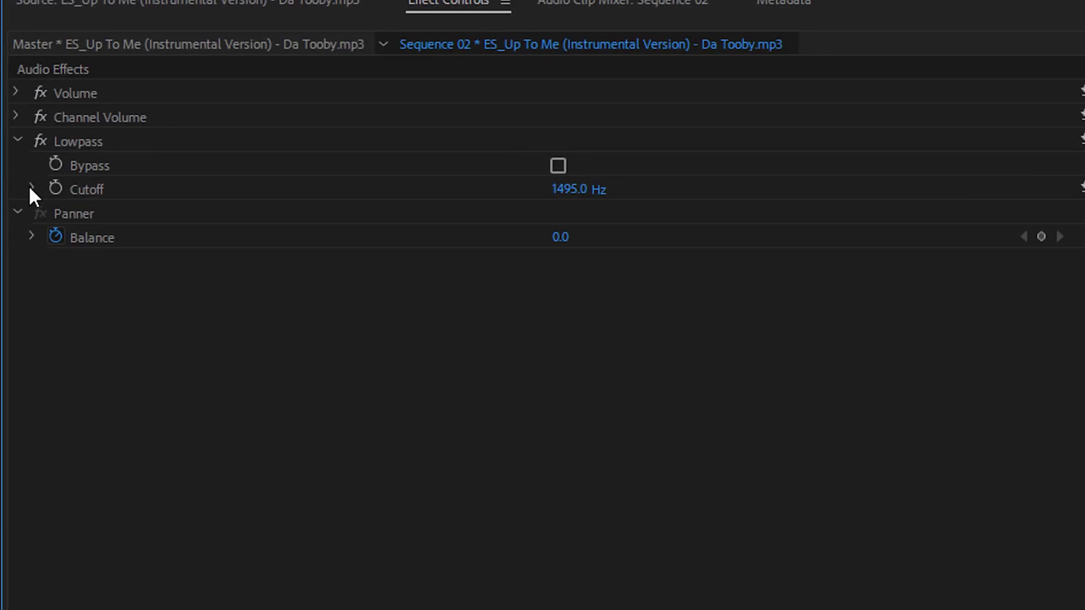
{"action": "left_click", "coordinate": [12, 112]}
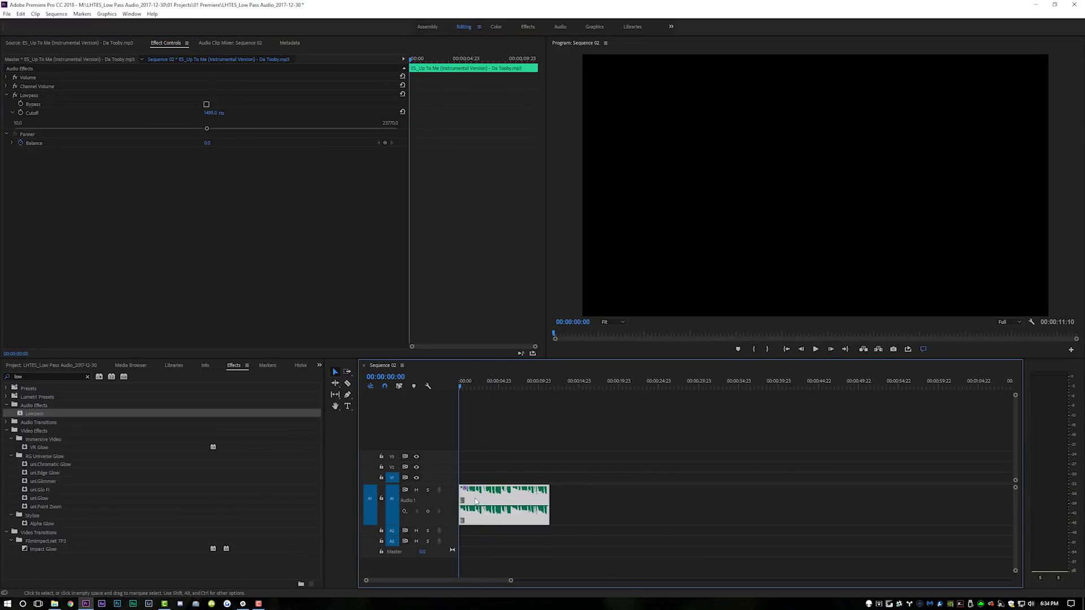
{"action": "key", "text": "space"}
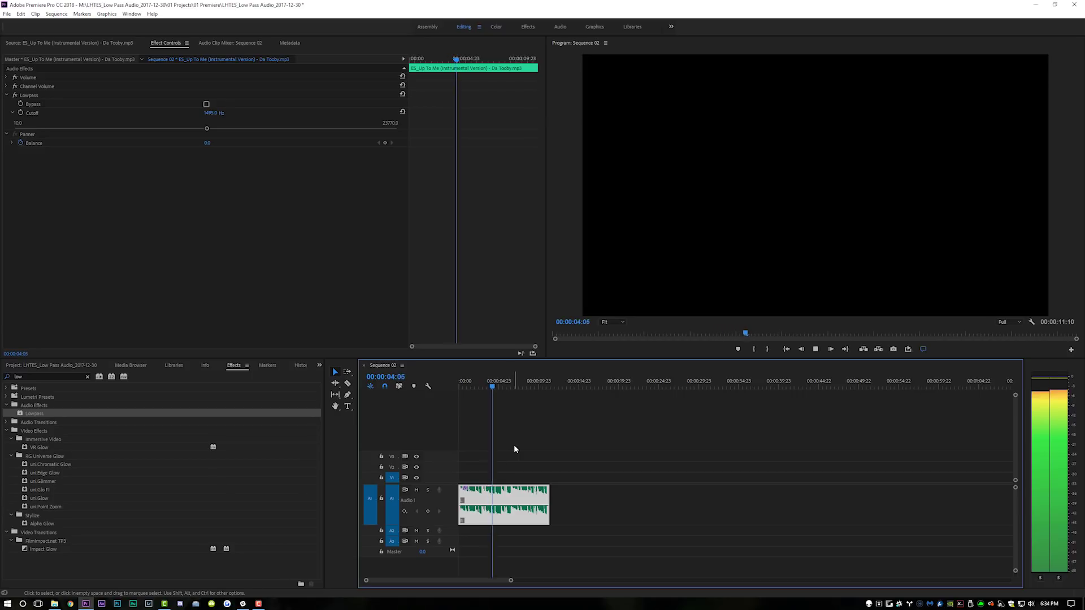
{"action": "key", "text": "space"}
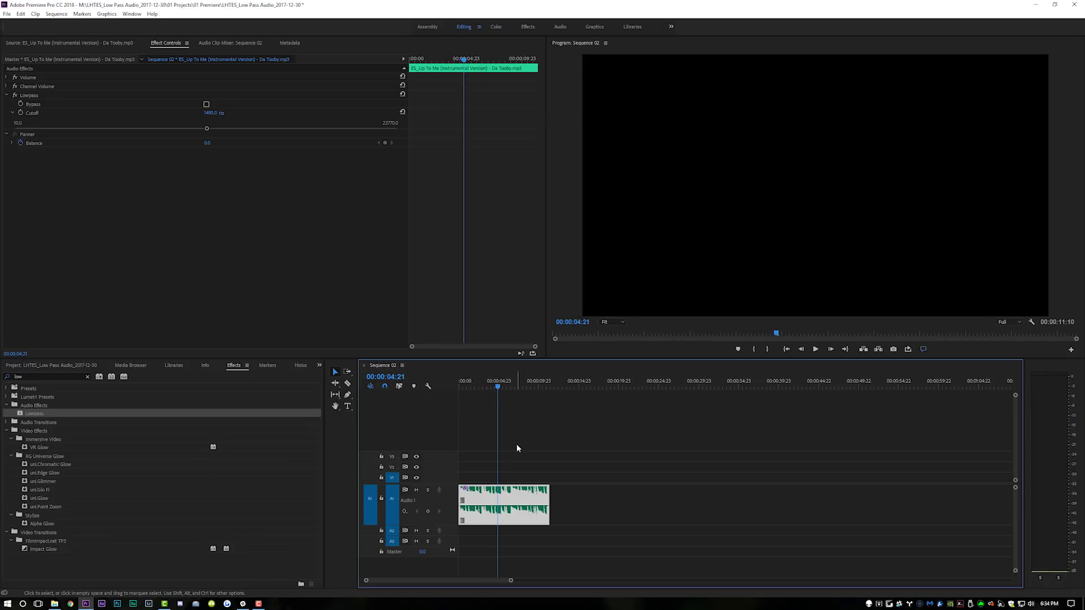
{"action": "left_click", "coordinate": [21, 113]}
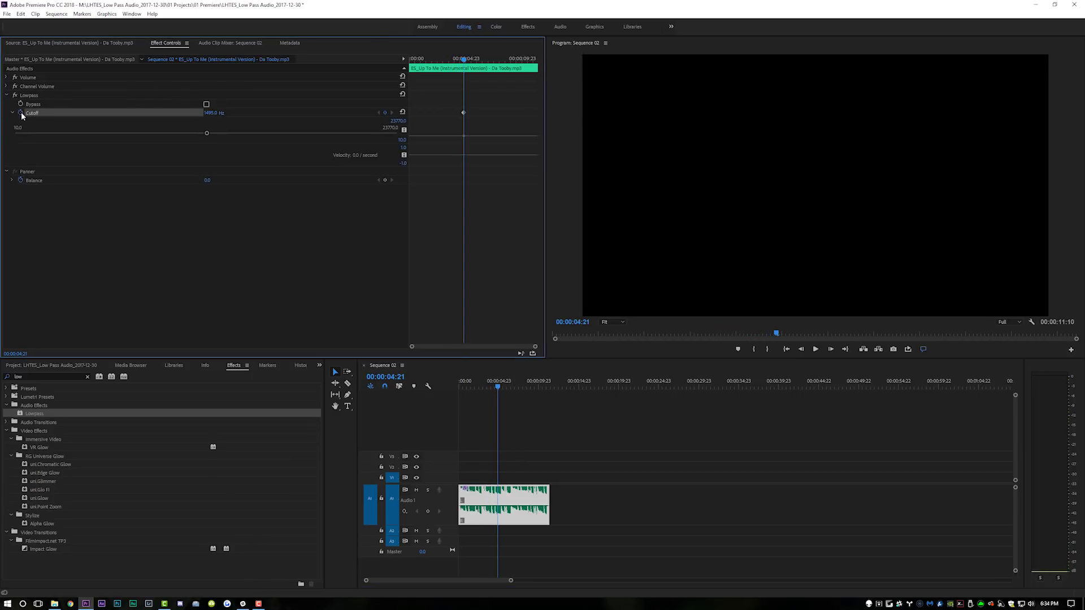
Step: Add a second Cutoff keyframe at 00:00:06:13
{"action": "key", "text": "space"}
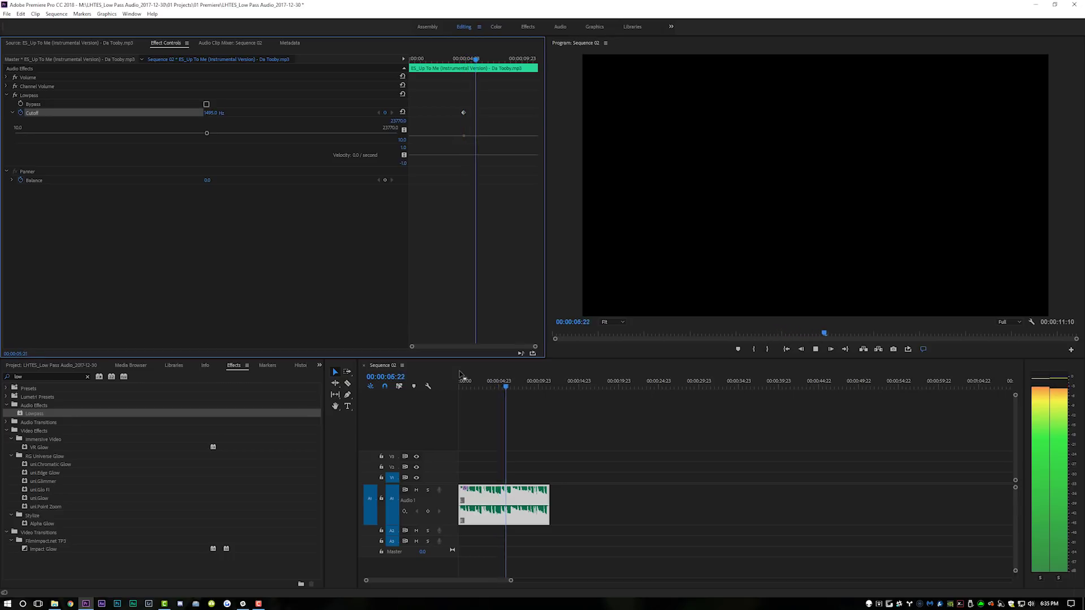
{"action": "key", "text": "space"}
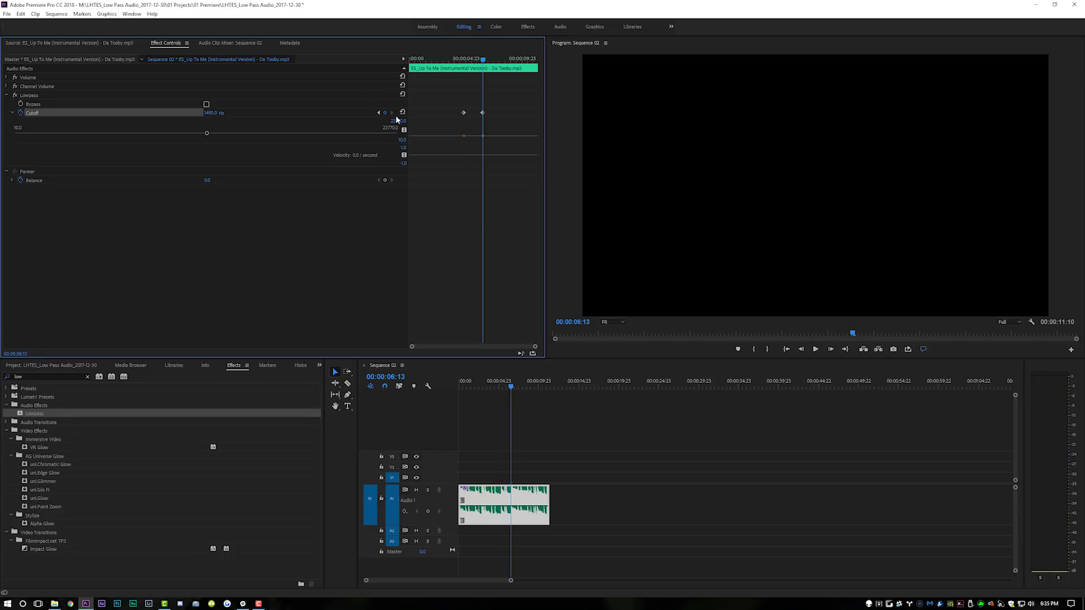
{"action": "left_click", "coordinate": [379, 113]}
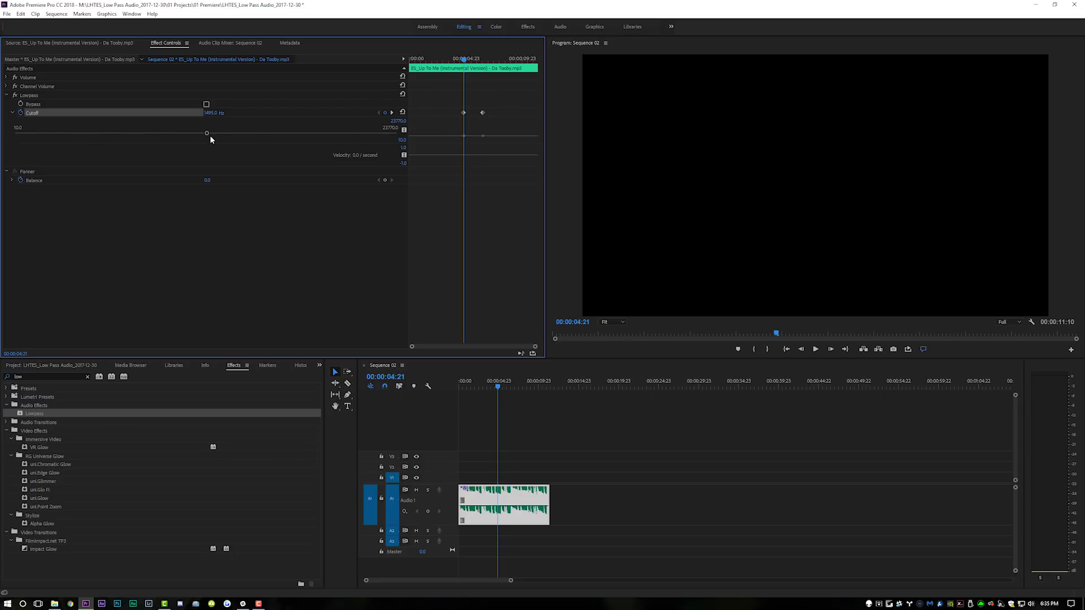
Step: Drop the first keyframe's Cutoff to about 171.5 Hz and raise the second keyframe's to 23770 Hz
{"action": "left_click_drag", "start_coordinate": [208, 133], "coordinate": [11, 137]}
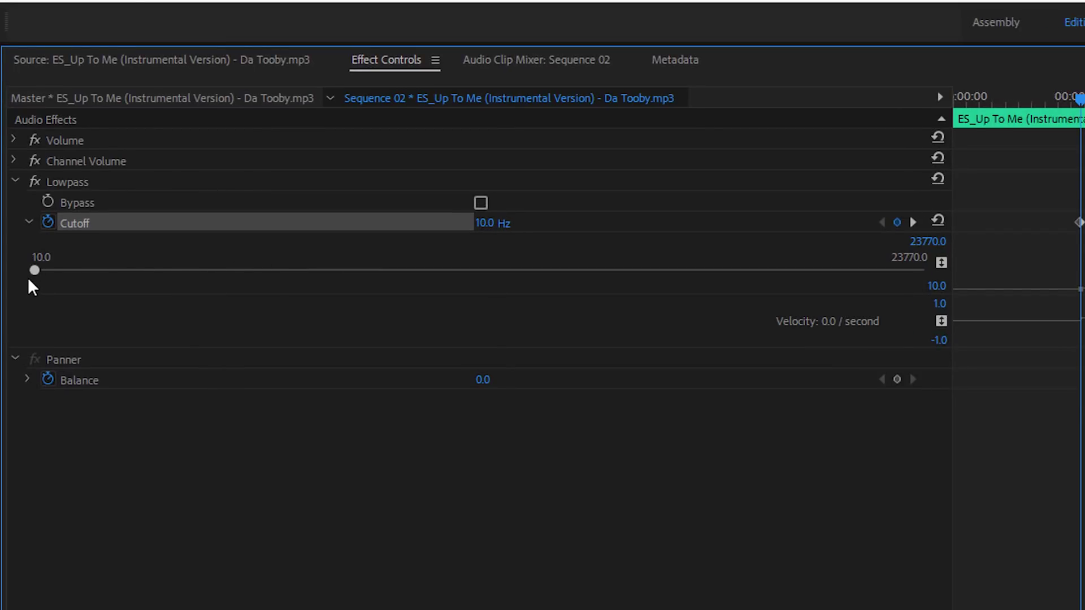
{"action": "left_click_drag", "start_coordinate": [28, 278], "coordinate": [57, 261]}
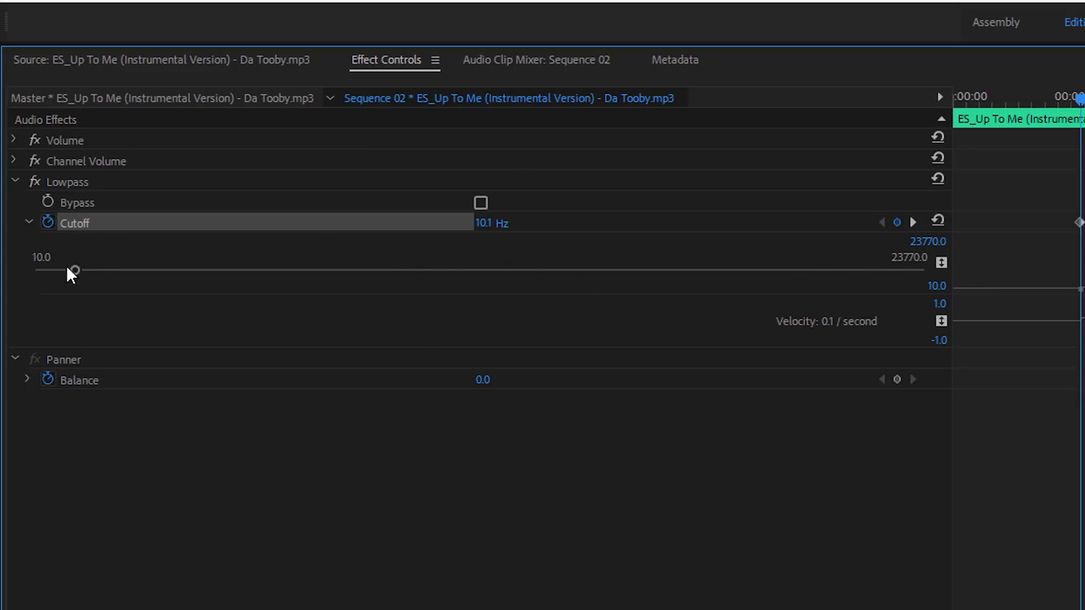
{"action": "left_click_drag", "start_coordinate": [104, 271], "coordinate": [290, 271]}
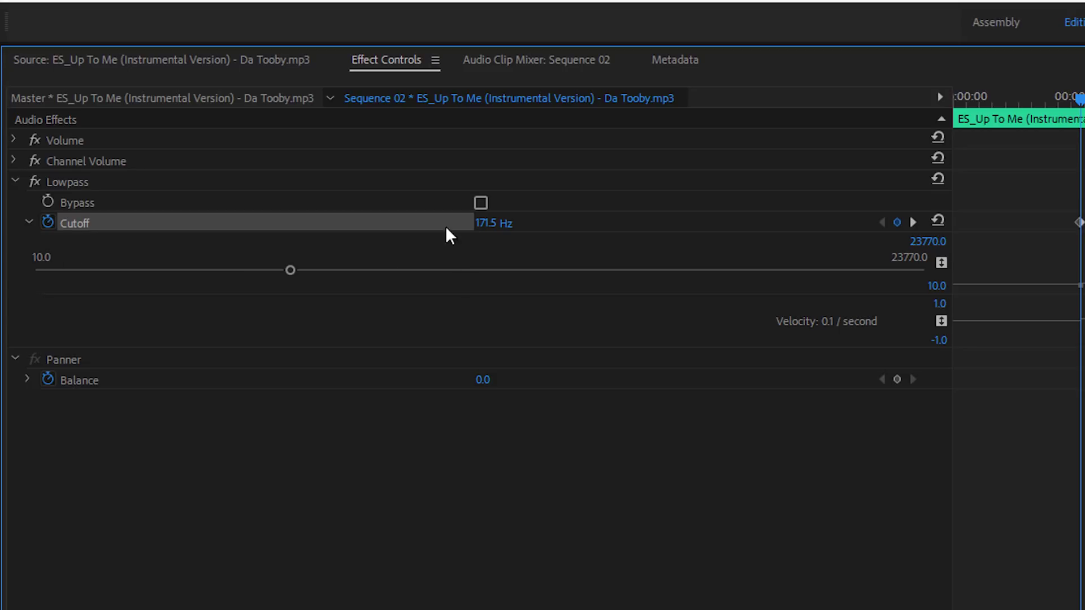
{"action": "left_click", "coordinate": [322, 270]}
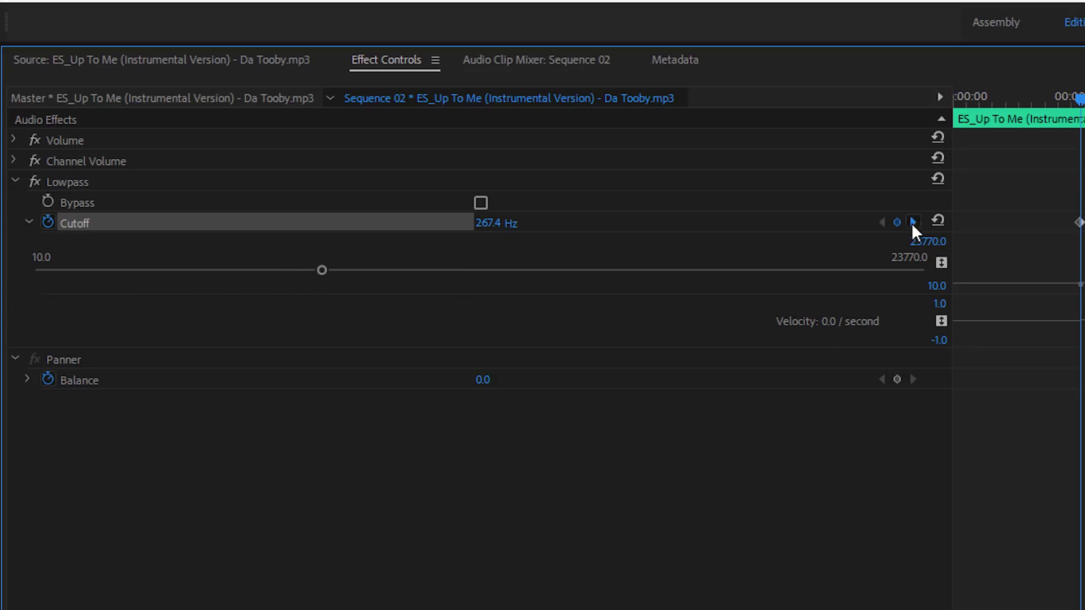
{"action": "left_click", "coordinate": [912, 222]}
{"action": "left_click_drag", "start_coordinate": [482, 270], "coordinate": [929, 279]}
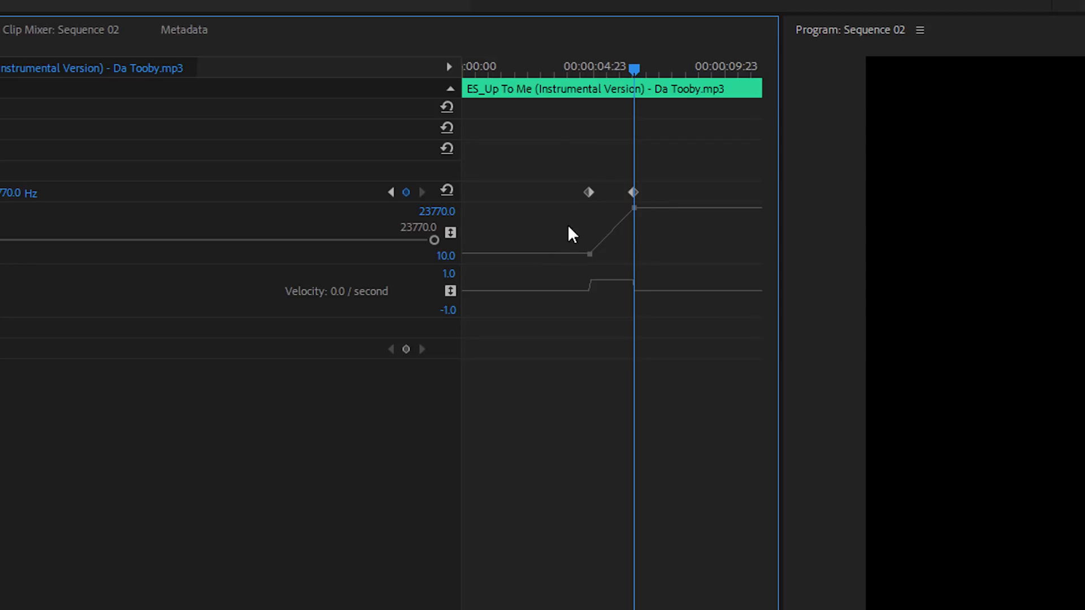
Step: Apply Ease Out to the first Cutoff keyframe and Ease In to the second
{"action": "right_click", "coordinate": [588, 193]}
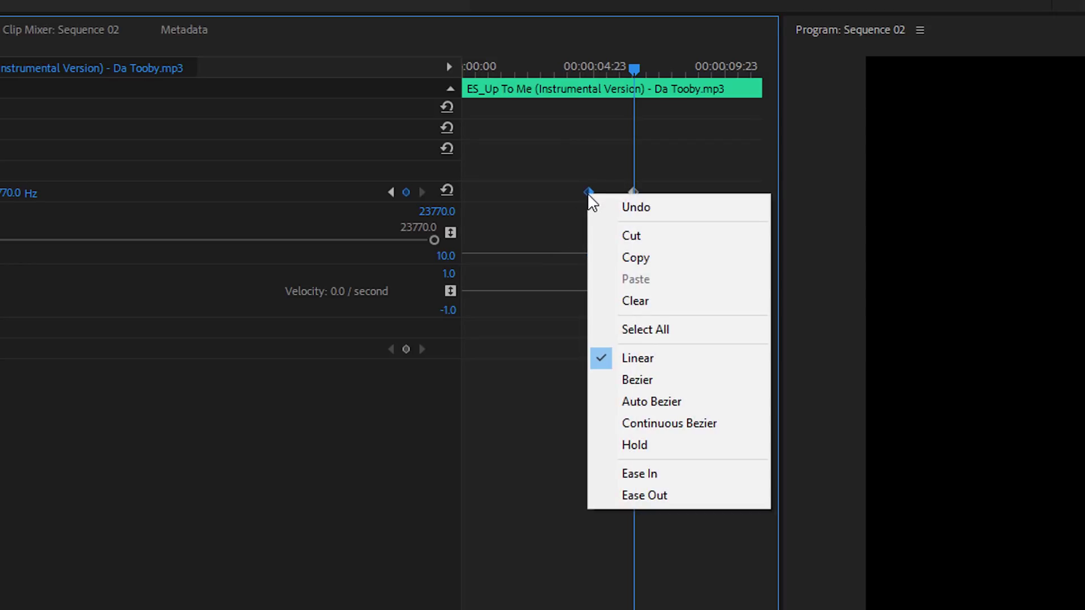
{"action": "left_click", "coordinate": [644, 495]}
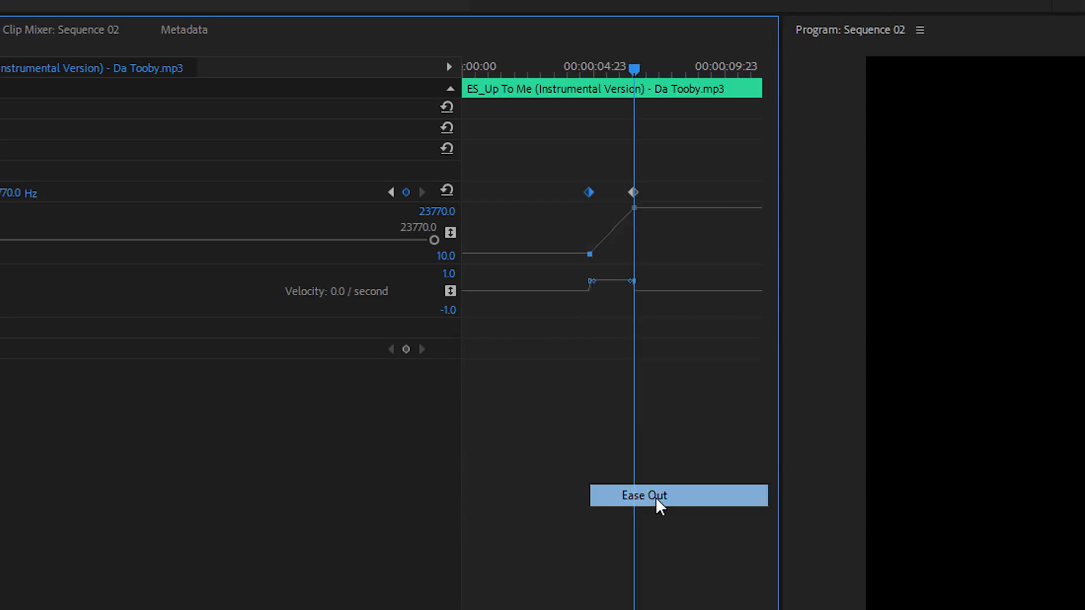
{"action": "right_click", "coordinate": [633, 193]}
{"action": "left_click", "coordinate": [707, 472]}
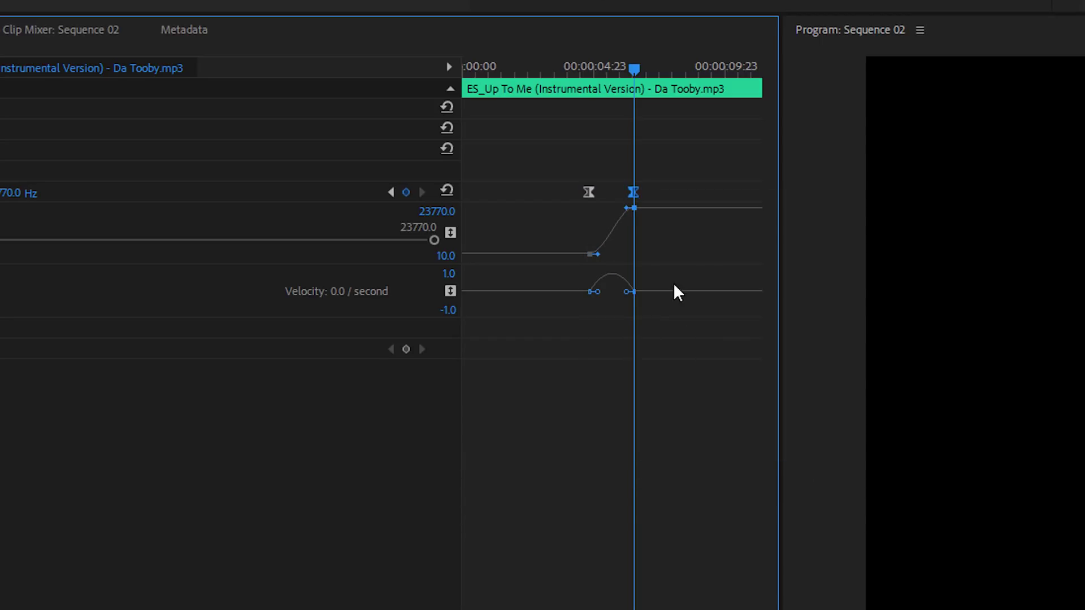
{"action": "key", "text": "equal"}
{"action": "key", "text": "equal"}
{"action": "key", "text": "equal"}
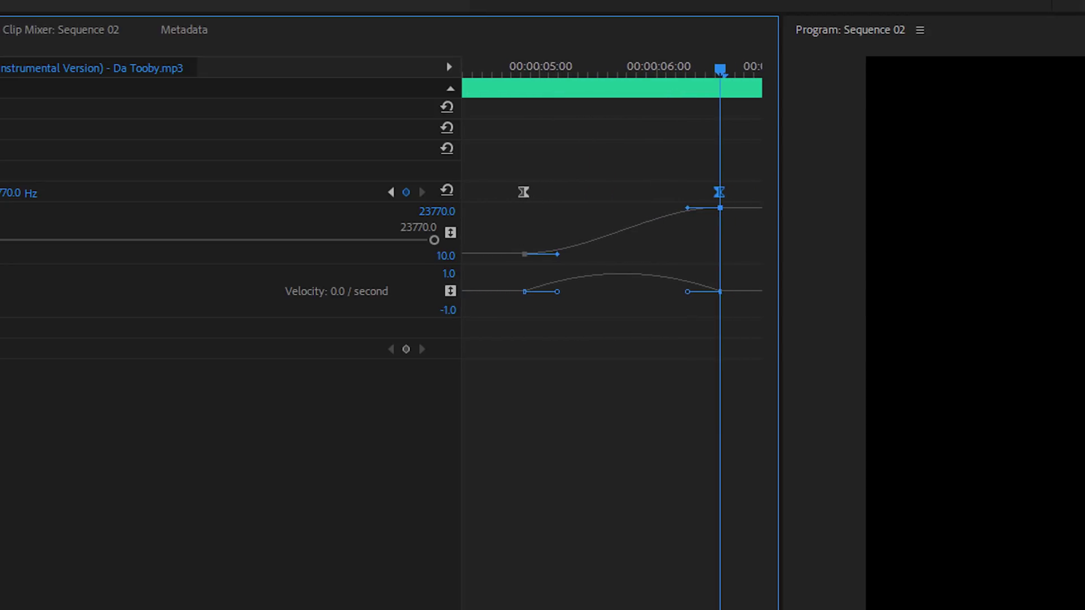
Step: Preview the sweep, then raise the first keyframe's Cutoff to 712.3 Hz
{"action": "key", "text": "Home"}
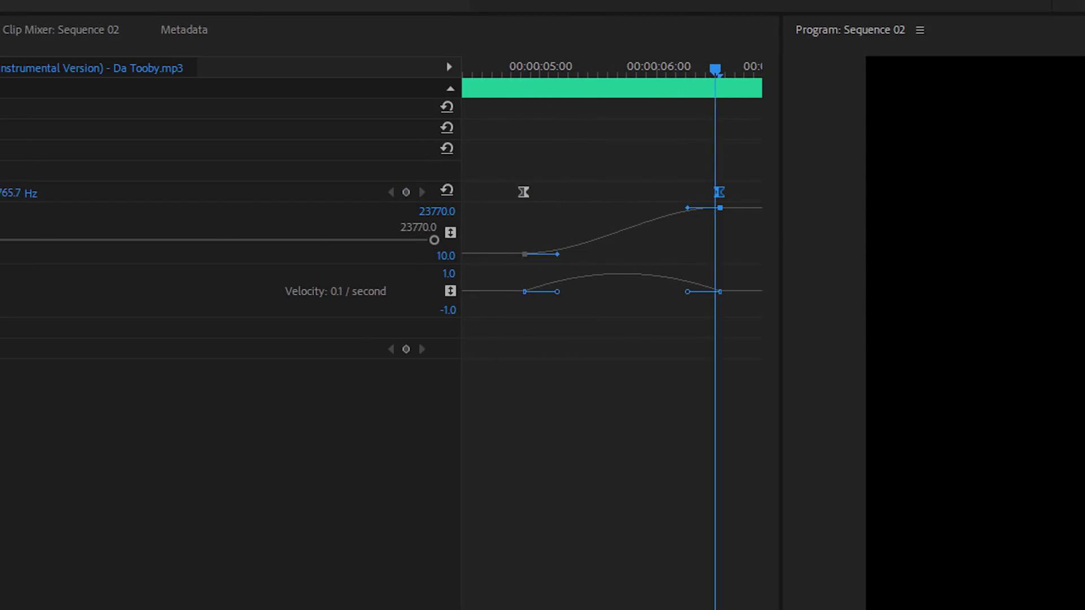
{"action": "key", "text": "space"}
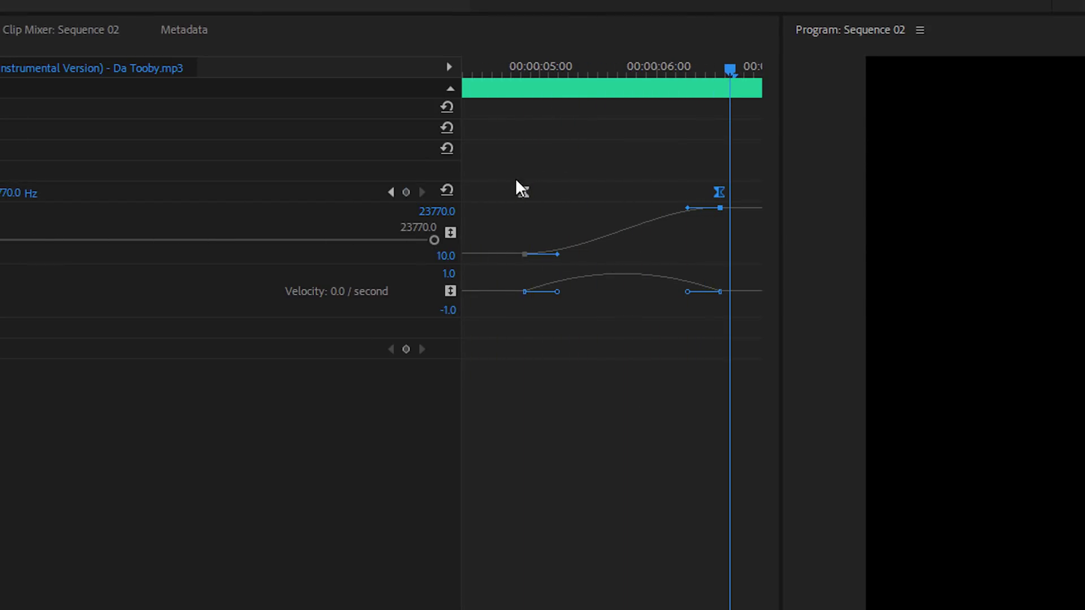
{"action": "left_click", "coordinate": [392, 193]}
{"action": "left_click", "coordinate": [392, 193]}
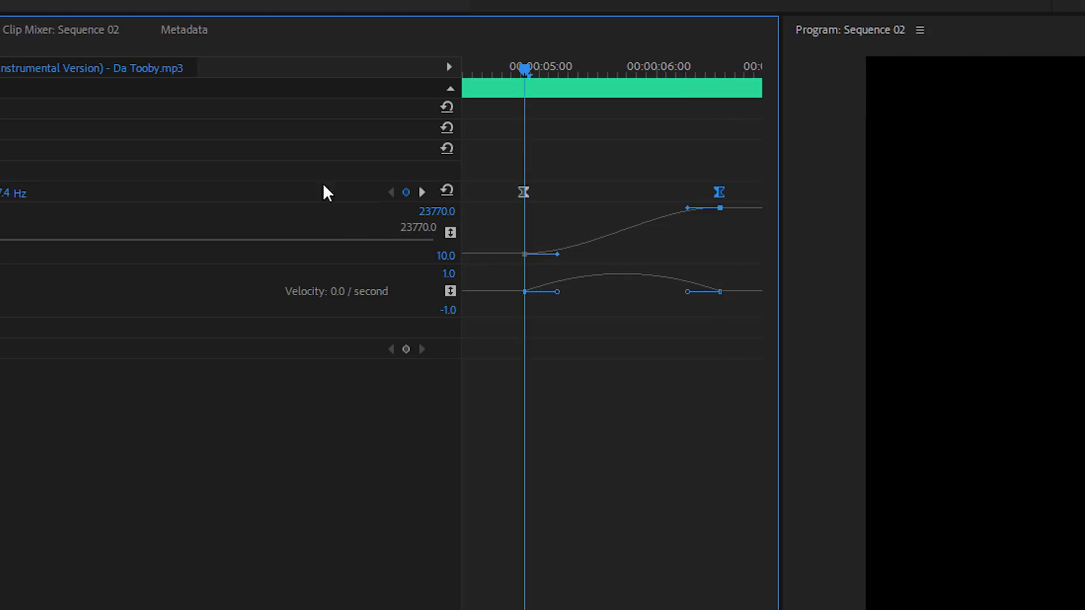
{"action": "left_click_drag", "start_coordinate": [66, 242], "coordinate": [0, 245]}
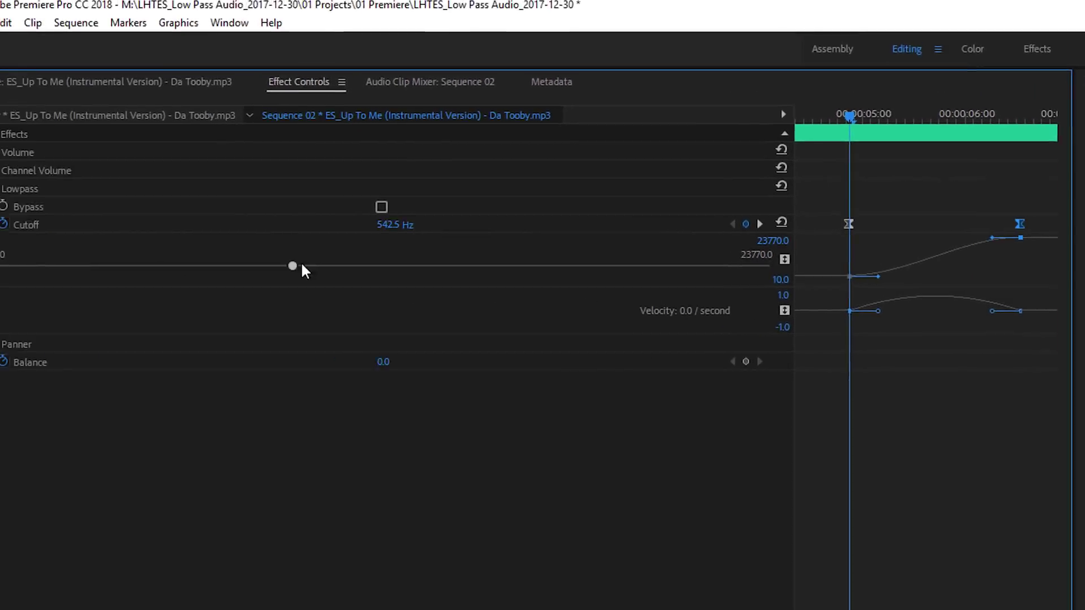
{"action": "left_click_drag", "start_coordinate": [302, 265], "coordinate": [314, 268]}
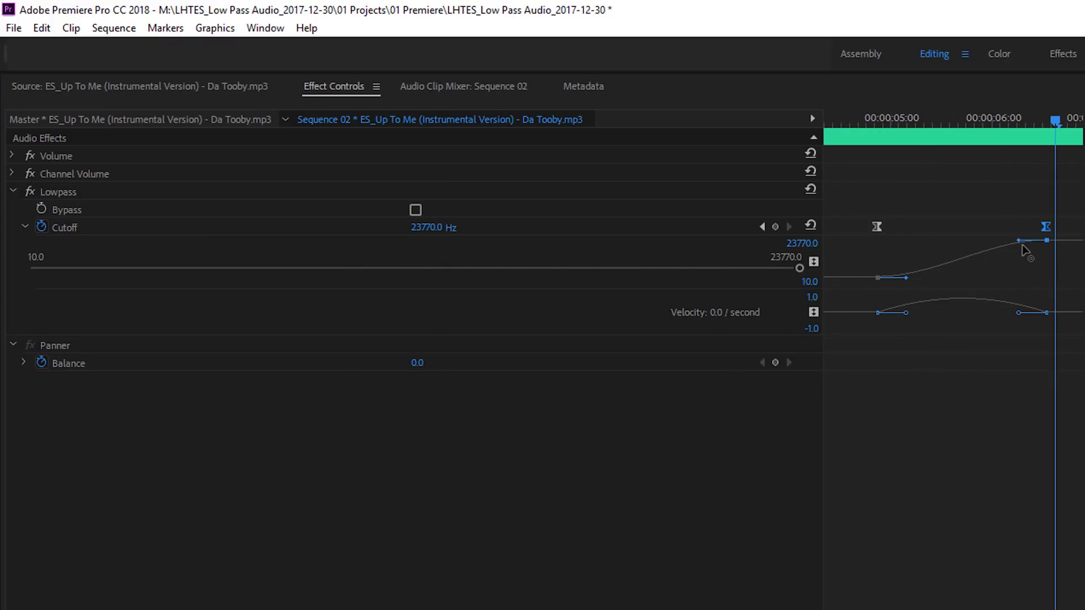
Step: Stretch the first Cutoff keyframe's Bezier handle rightward for a slower start, and preview it
{"action": "left_click", "coordinate": [876, 227]}
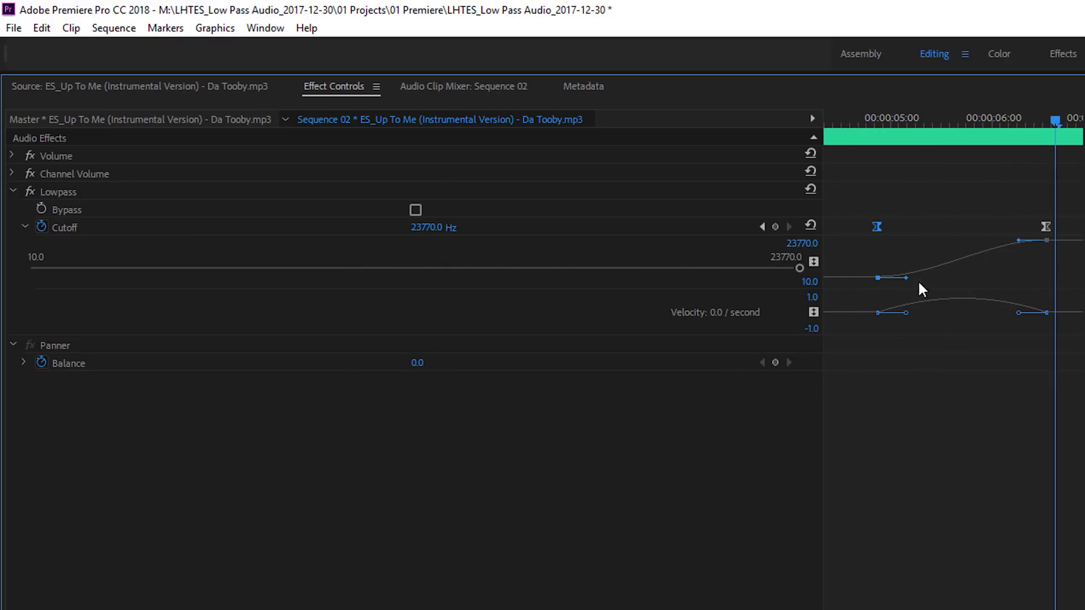
{"action": "left_click_drag", "start_coordinate": [907, 279], "coordinate": [966, 281]}
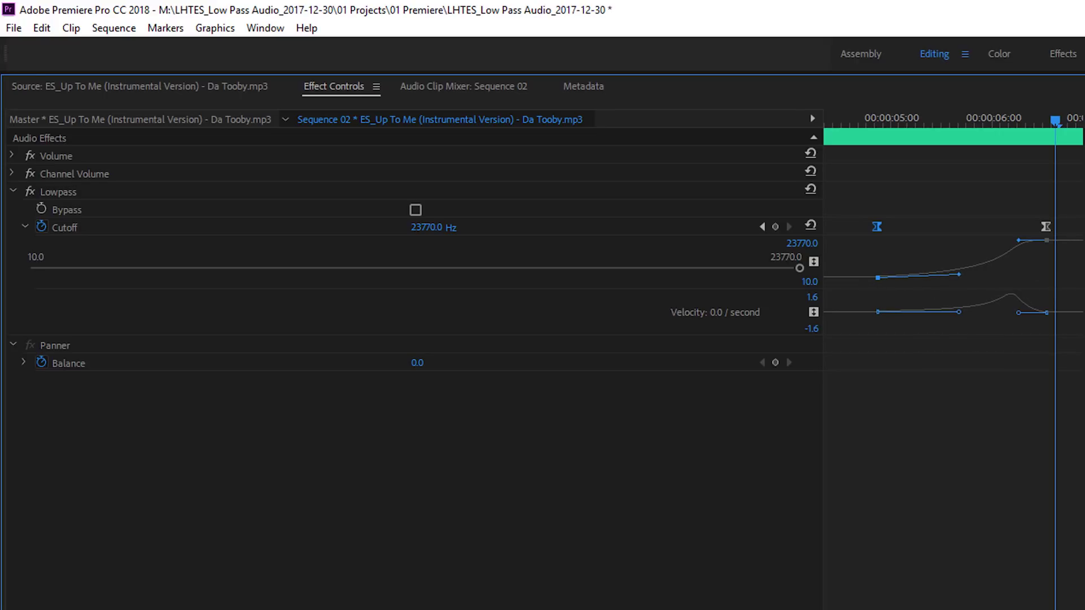
{"action": "key", "text": "space"}
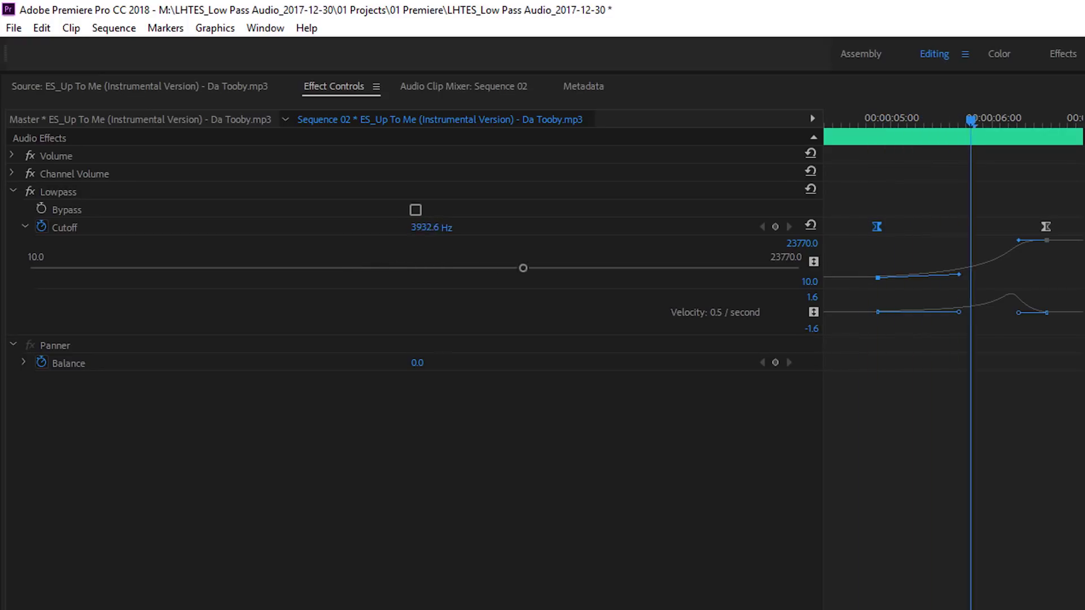
{"action": "key", "text": "space"}
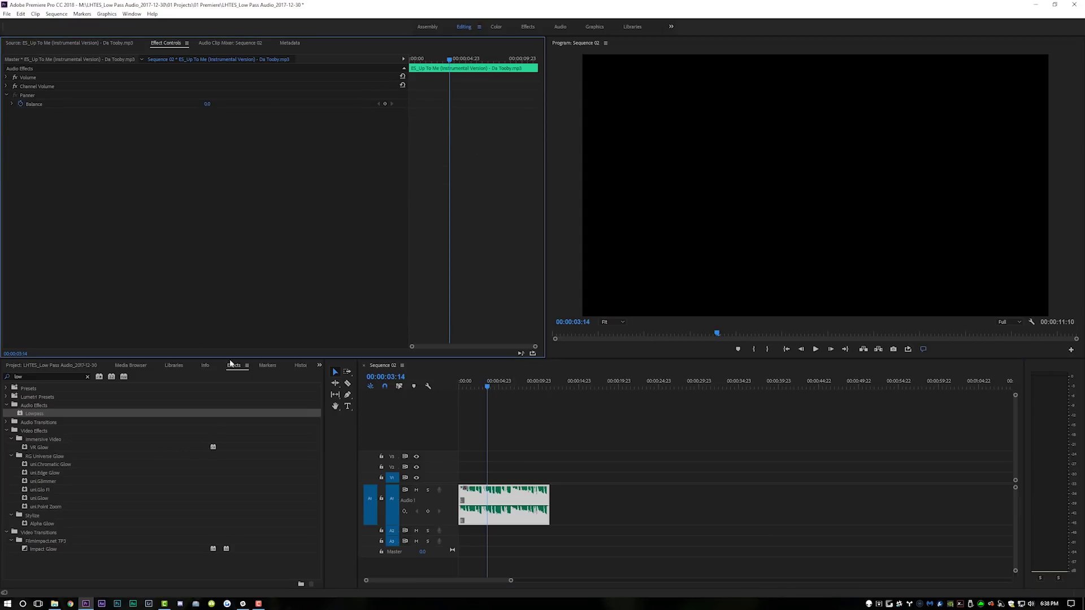
Step: Add Highpass via an Effects search for 'high', then expand its 1495.0 Hz Cutoff and enable keyframing
{"action": "left_click", "coordinate": [236, 366]}
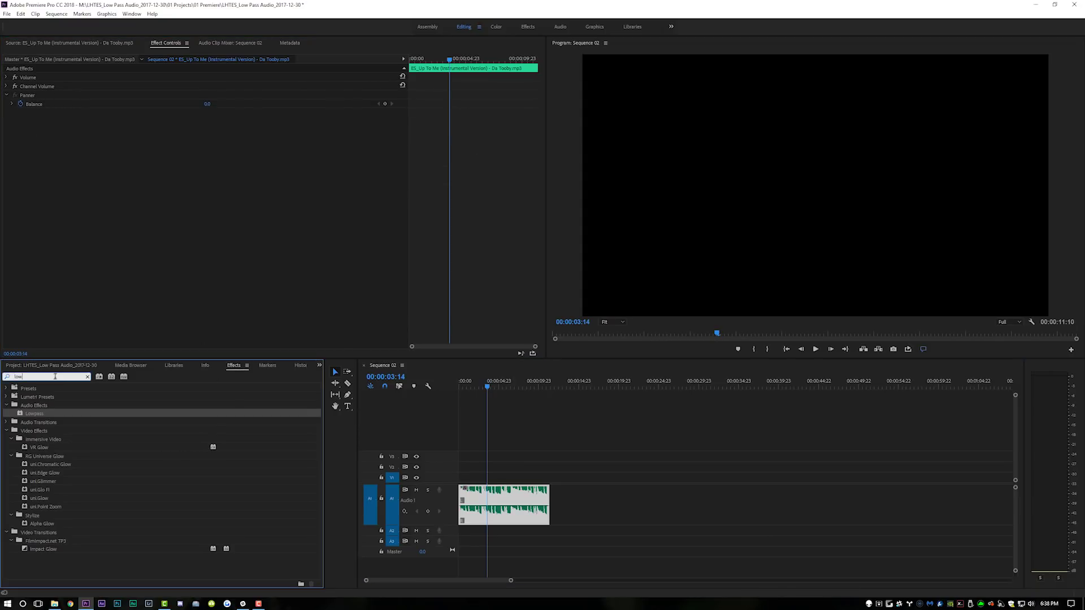
{"action": "type", "text": "high"}
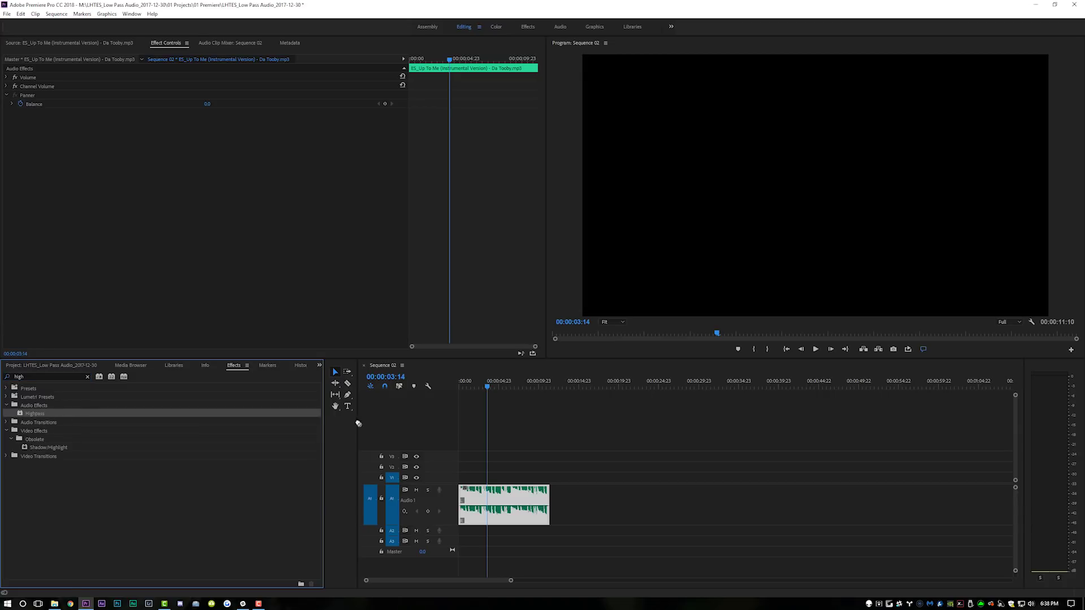
{"action": "left_click", "coordinate": [475, 384]}
{"action": "key", "text": "space"}
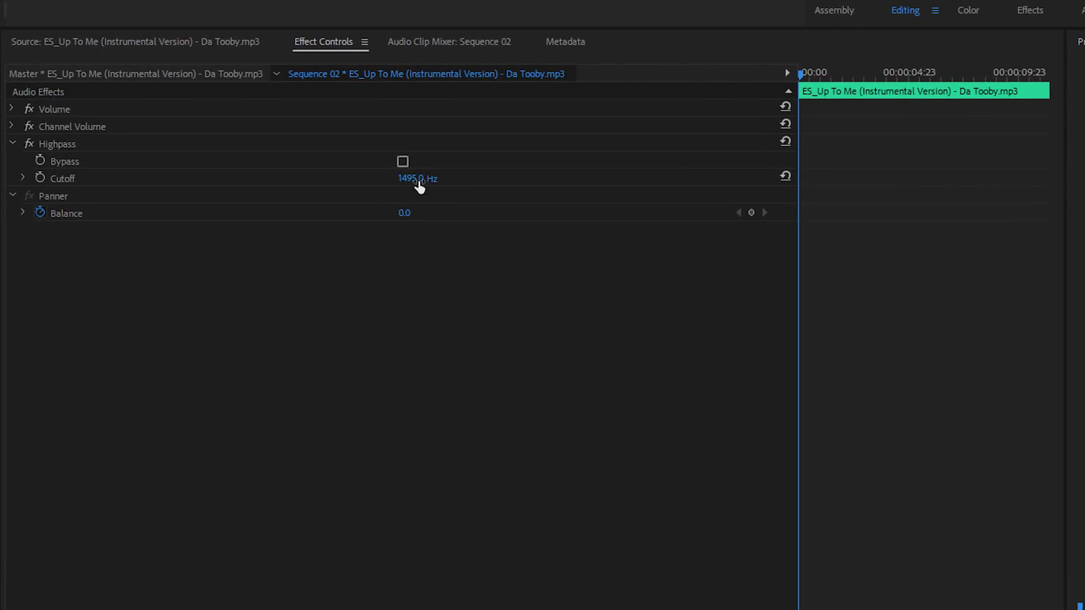
{"action": "left_click", "coordinate": [23, 178]}
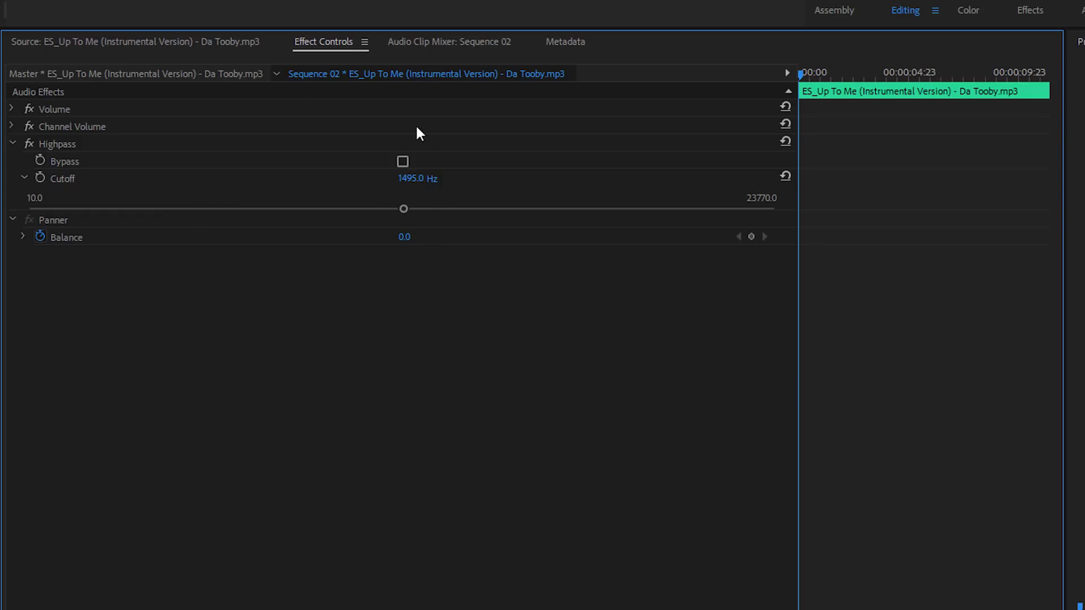
{"action": "left_click", "coordinate": [40, 177]}
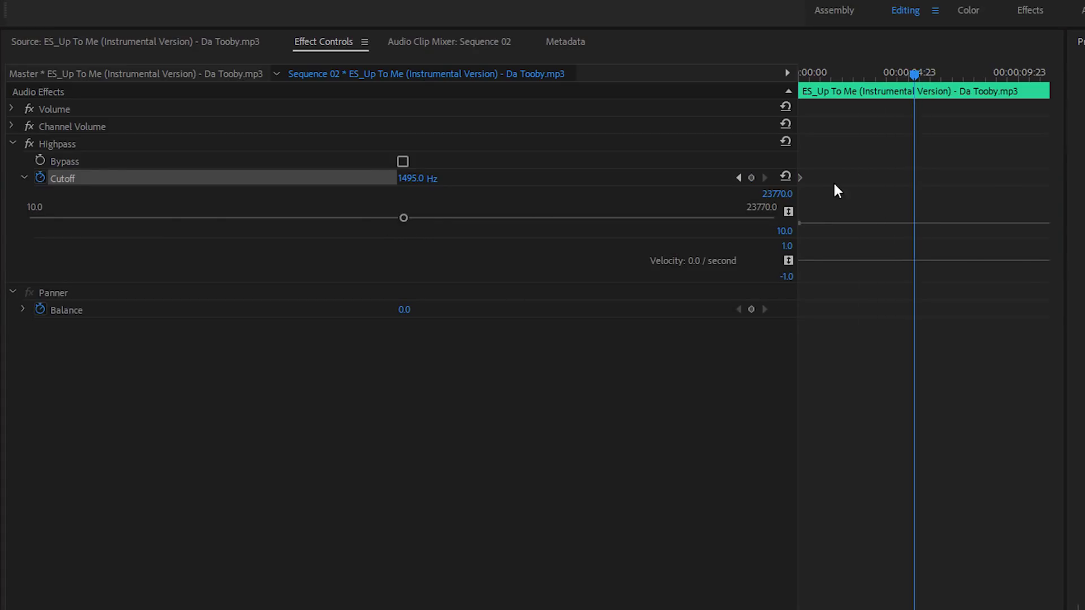
Step: Set the Highpass Cutoff to 10.0 Hz at 00:00:04:23 and preview from the clip start
{"action": "left_click_drag", "start_coordinate": [410, 178], "coordinate": [316, 178]}
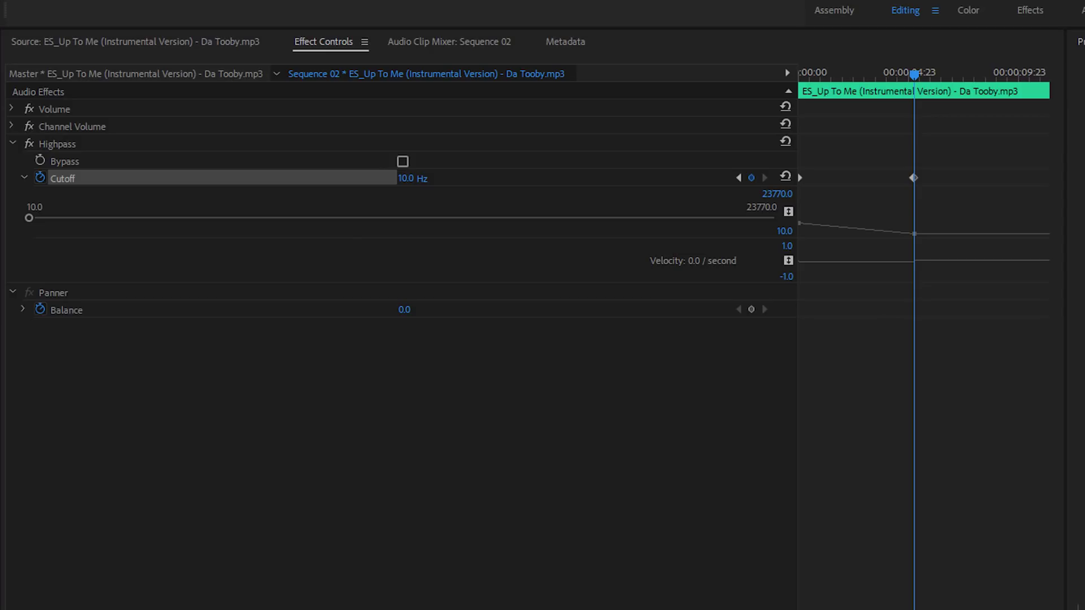
{"action": "key", "text": "Home"}
{"action": "key", "text": "space"}
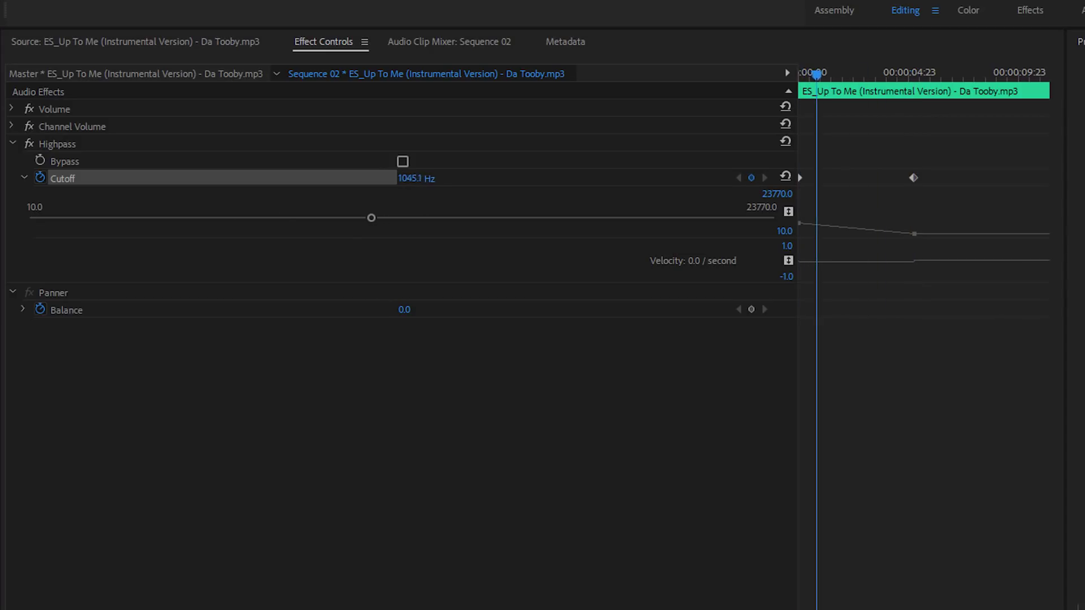